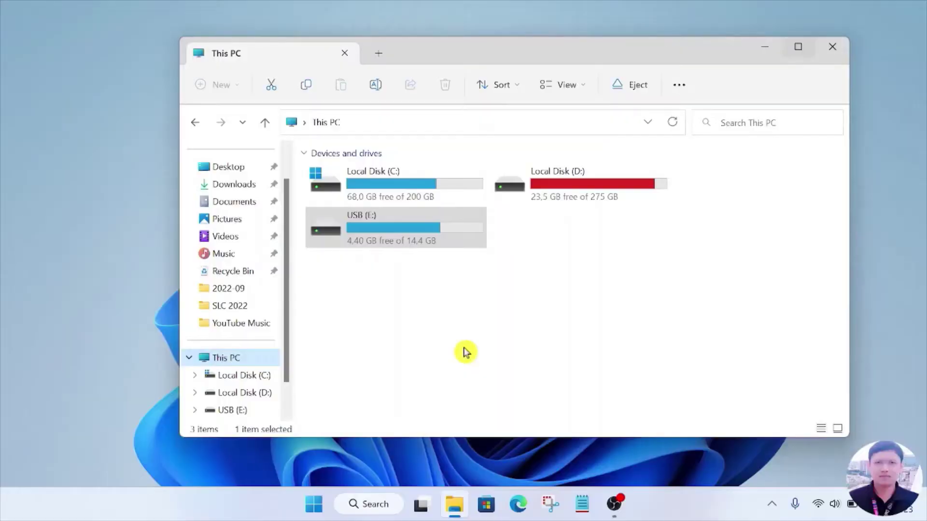
# - Open the USB (E:) drive from This PC and look through its folders and files
pyautogui.click(382, 245)
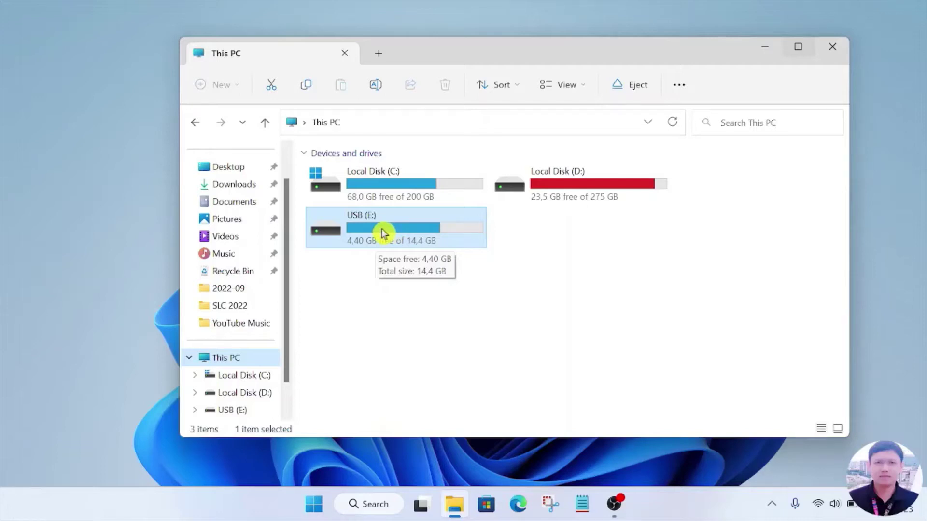
pyautogui.doubleClick(383, 233)
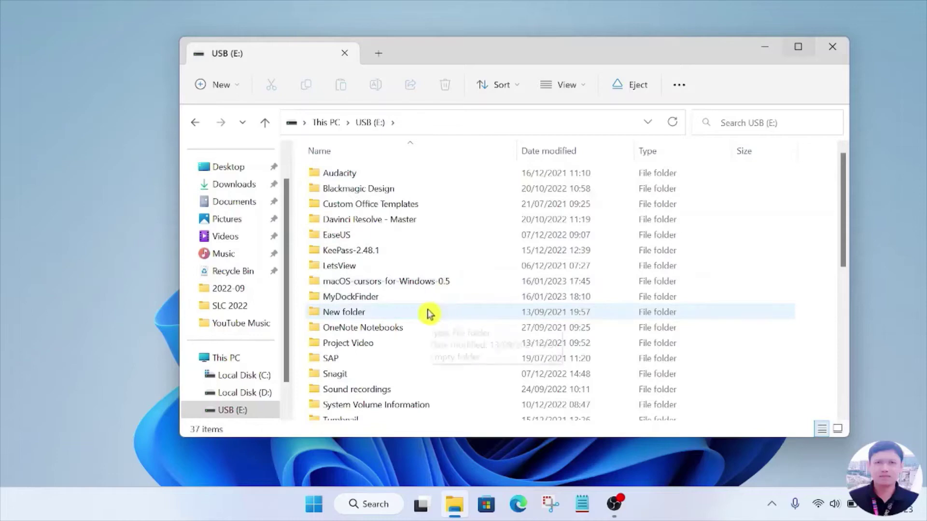
pyautogui.scroll(-2, 419, 311)
pyautogui.scroll(-3, 419, 313)
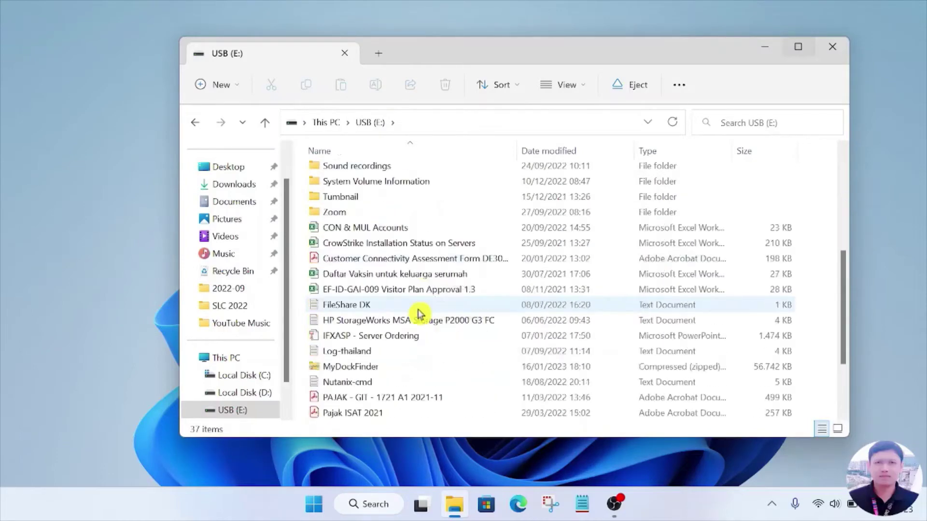
pyautogui.scroll(-2, 418, 313)
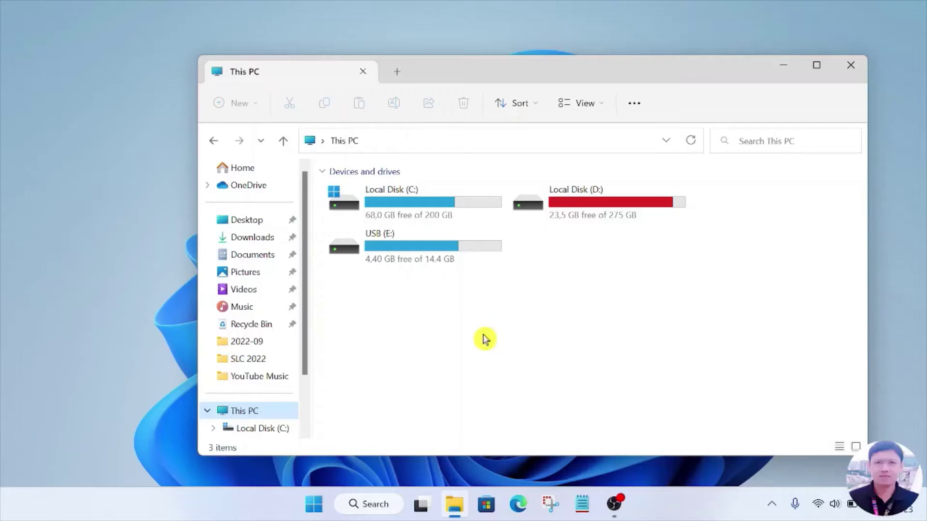
# - Reopen the USB (E:) drive from This PC and examine the shortcut entries in its file list
pyautogui.doubleClick(401, 250)
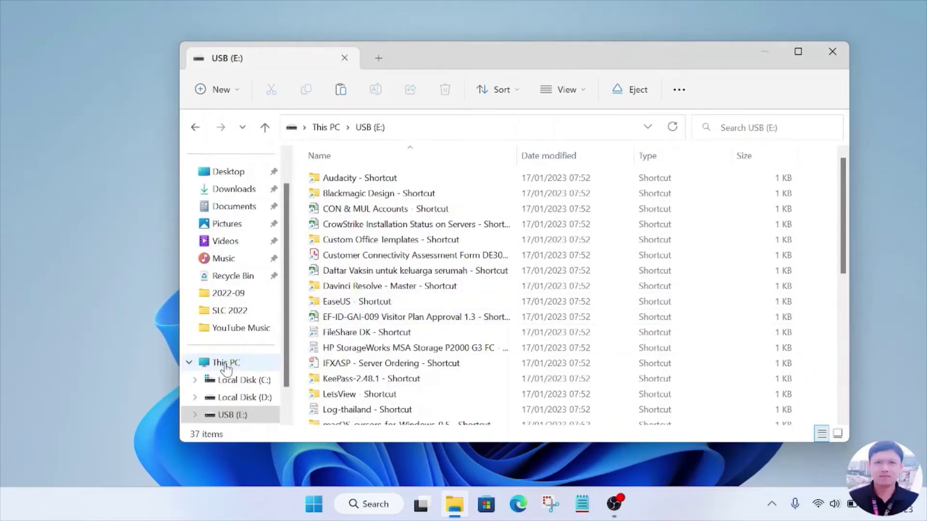
pyautogui.click(226, 366)
pyautogui.click(358, 235)
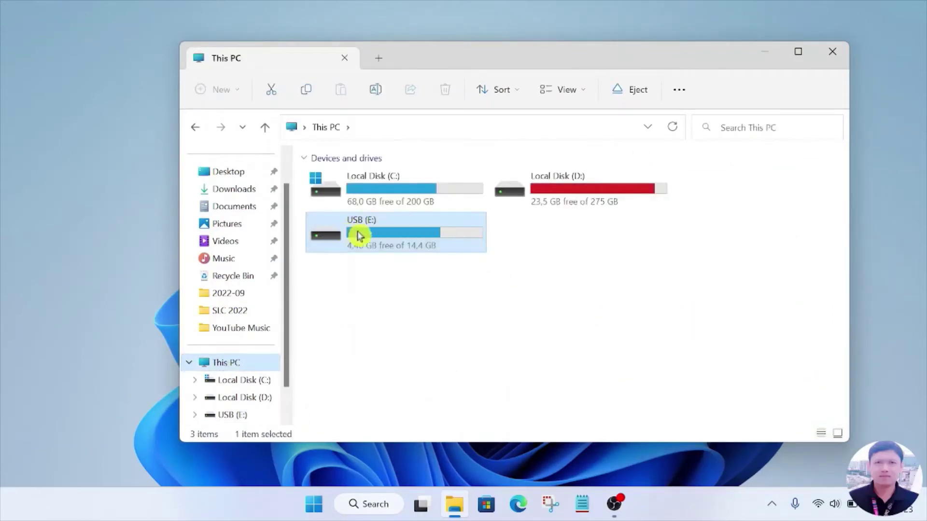
pyautogui.moveTo(423, 237)
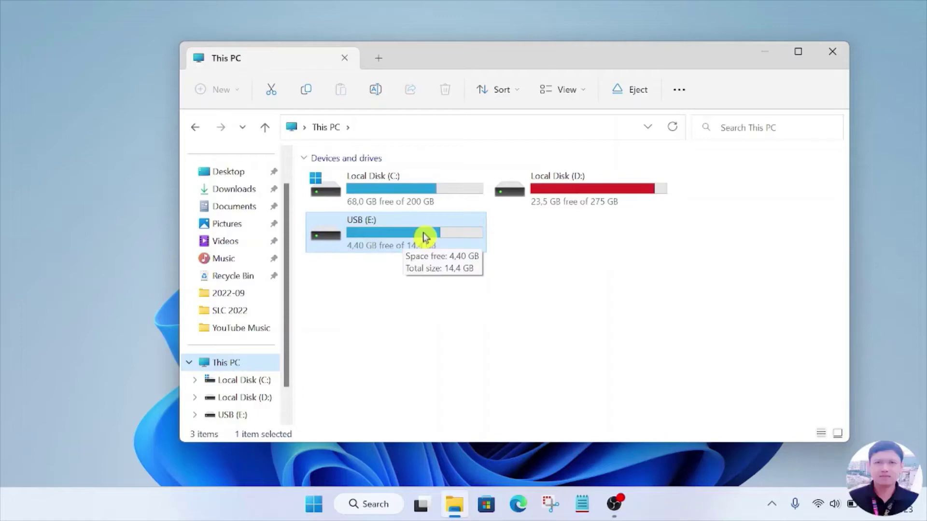
pyautogui.doubleClick(383, 239)
pyautogui.scroll(-7, 389, 243)
pyautogui.scroll(4, 439, 289)
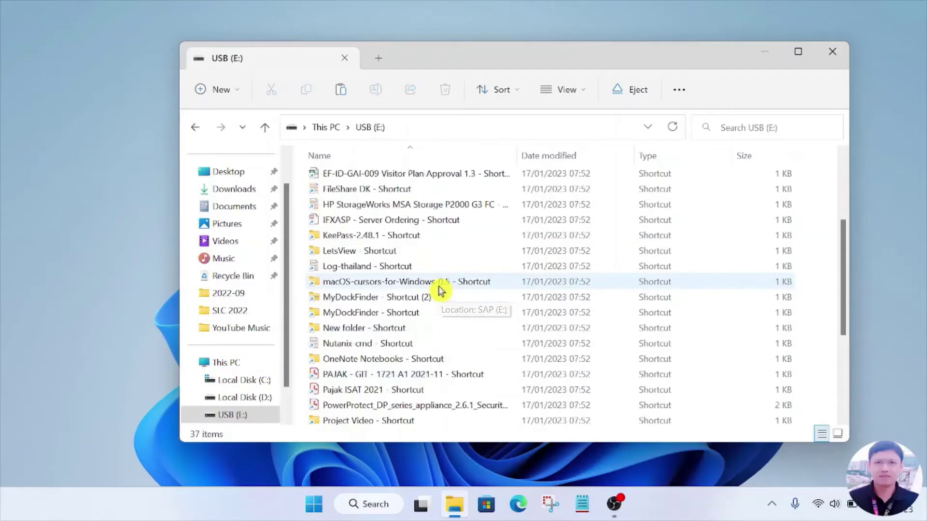
pyautogui.scroll(3, 440, 290)
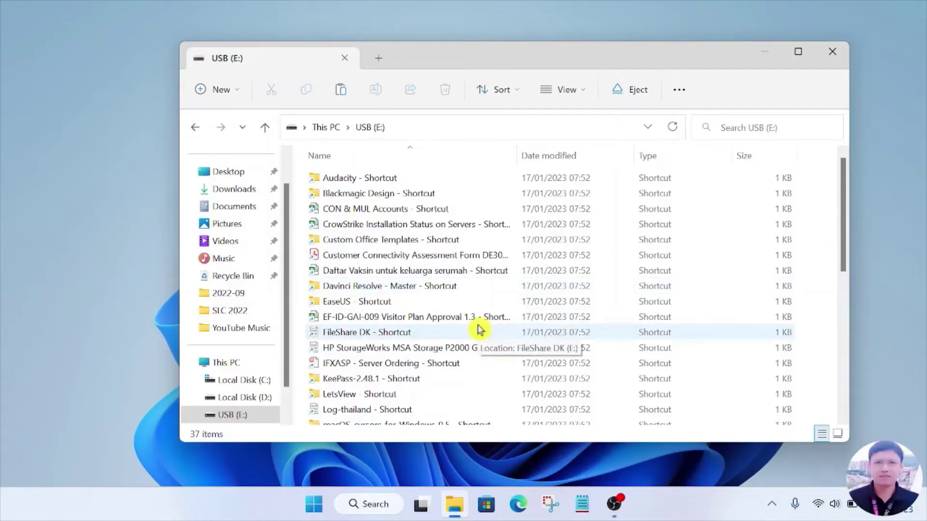
# - Turn on the display of hidden items for the USB (E:) drive
pyautogui.click(585, 93)
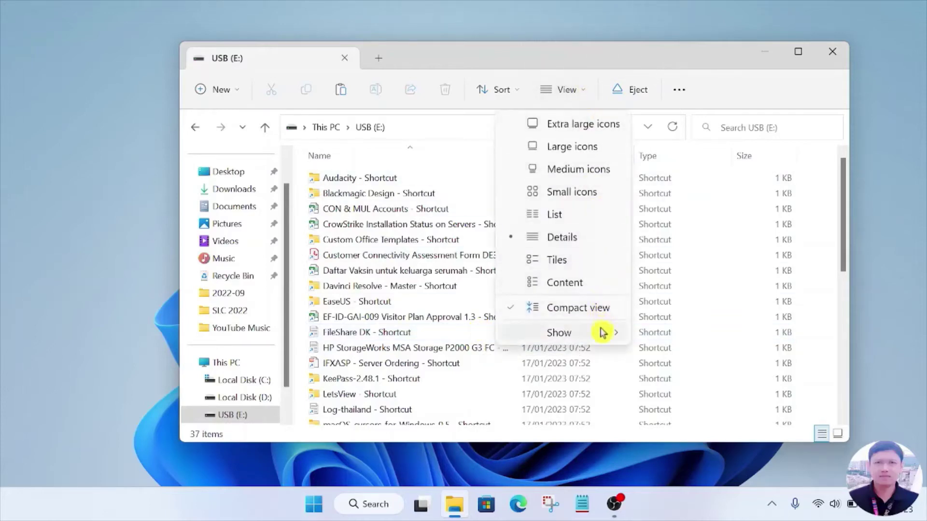
pyautogui.moveTo(601, 333)
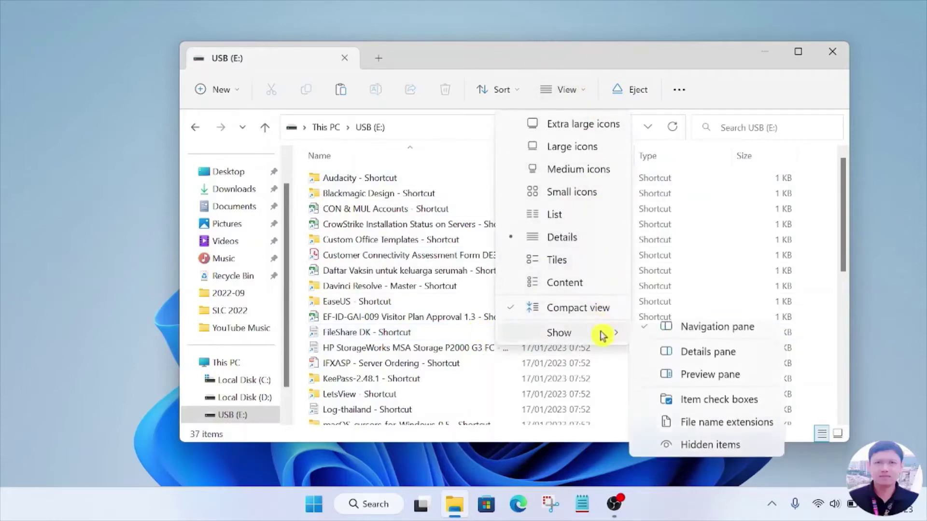
pyautogui.click(710, 454)
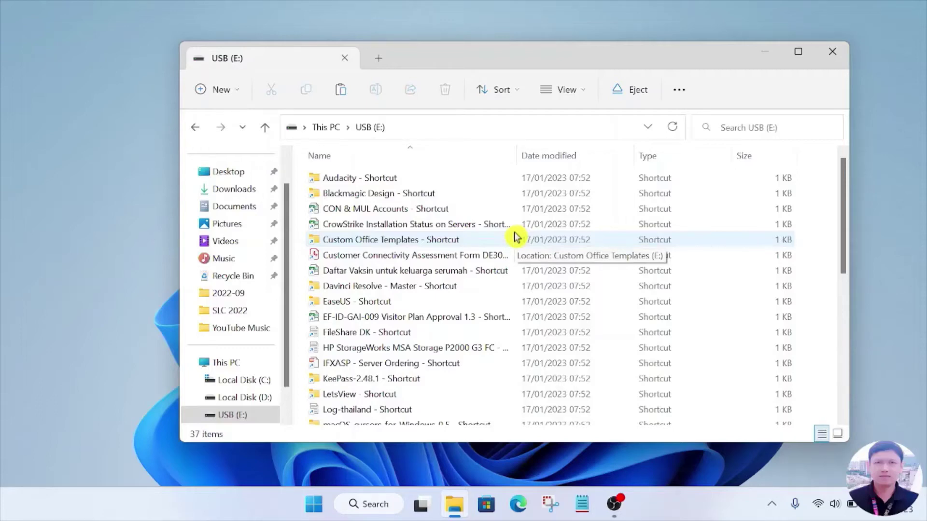
# - Disable "Hide protected operating system files (Recommended)" in the folder options, accept the warning and apply the change
pyautogui.click(679, 95)
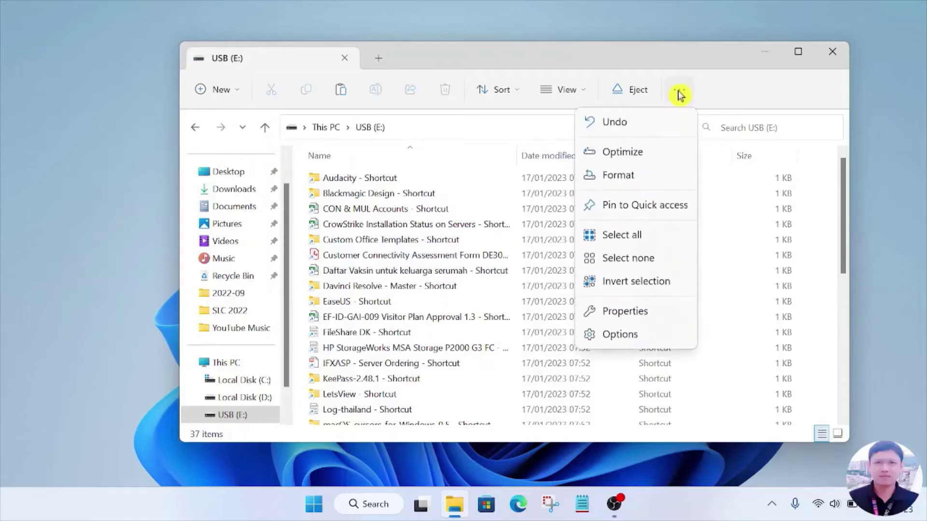
pyautogui.click(639, 337)
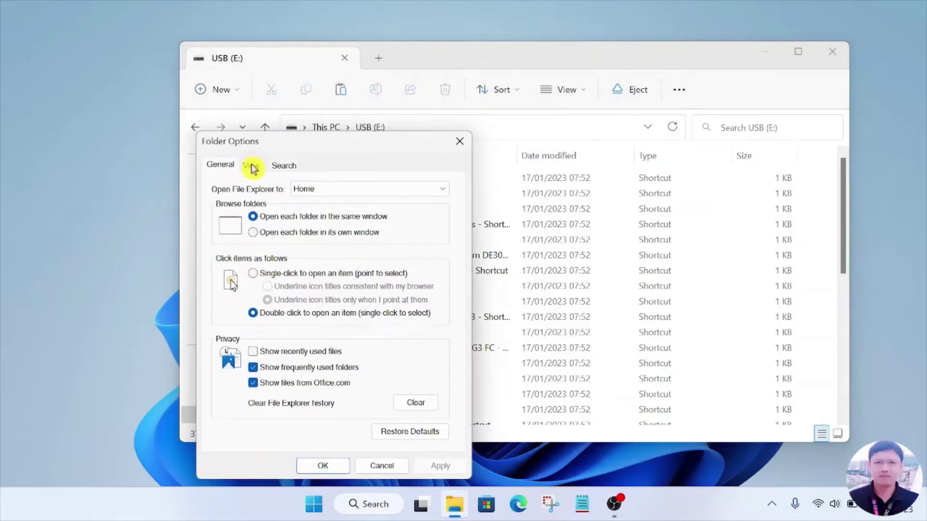
pyautogui.click(251, 166)
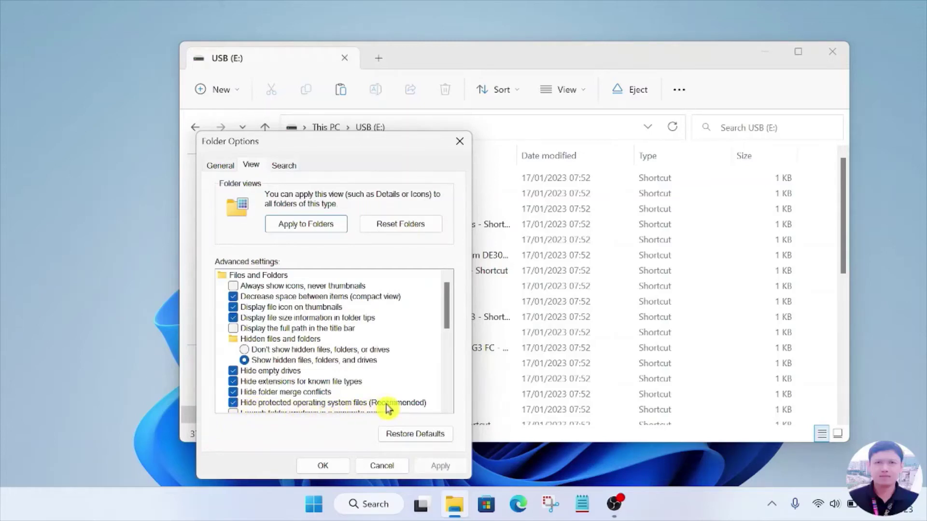
pyautogui.click(234, 405)
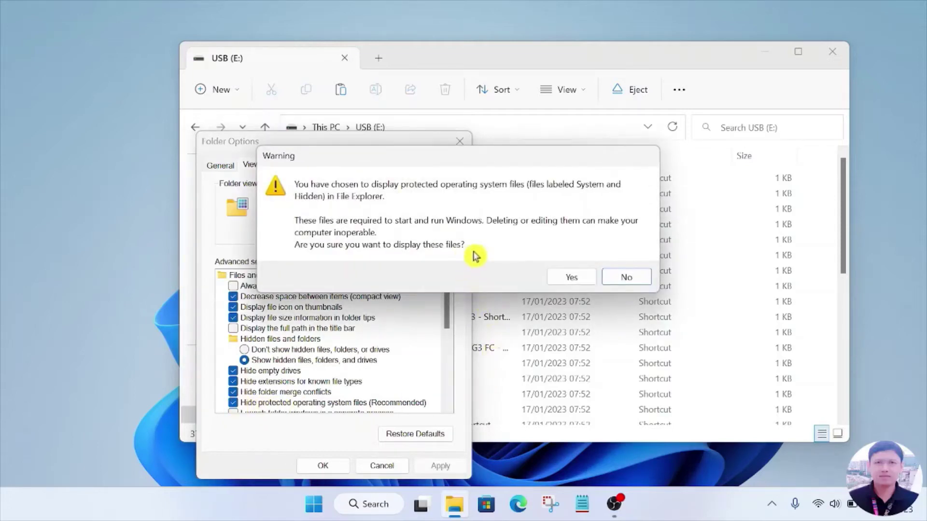
pyautogui.click(568, 278)
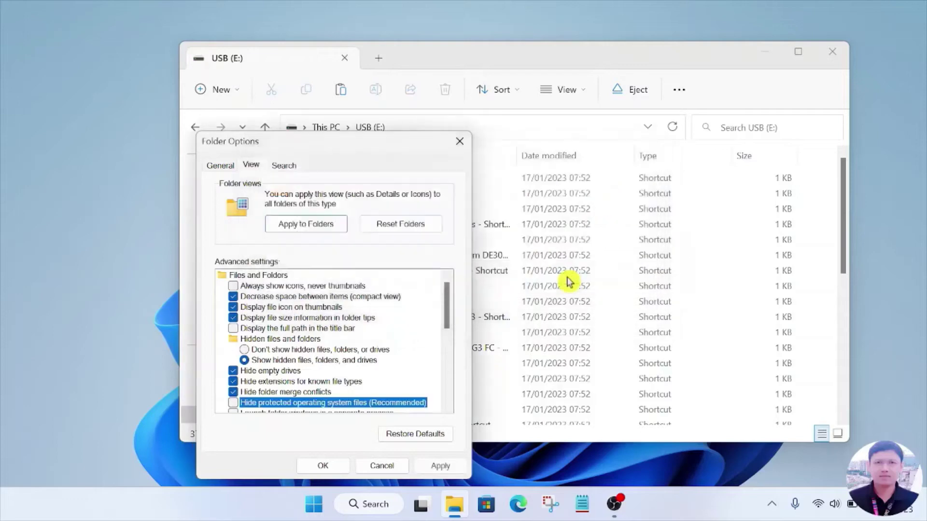
pyautogui.click(440, 468)
pyautogui.click(325, 467)
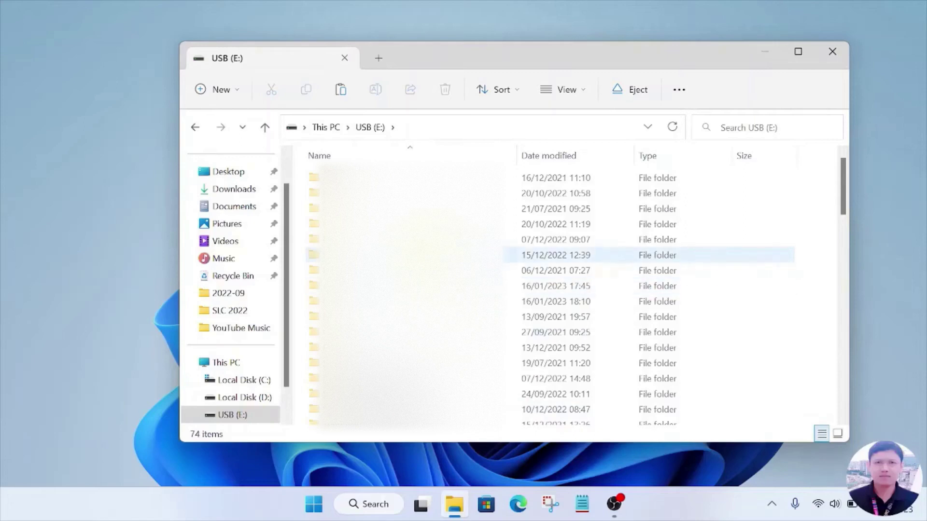
# - Review the original files beside the shortcuts, and re-enable "Hide protected operating system files (Recommended)" in the folder options
pyautogui.scroll(-5, 550, 294)
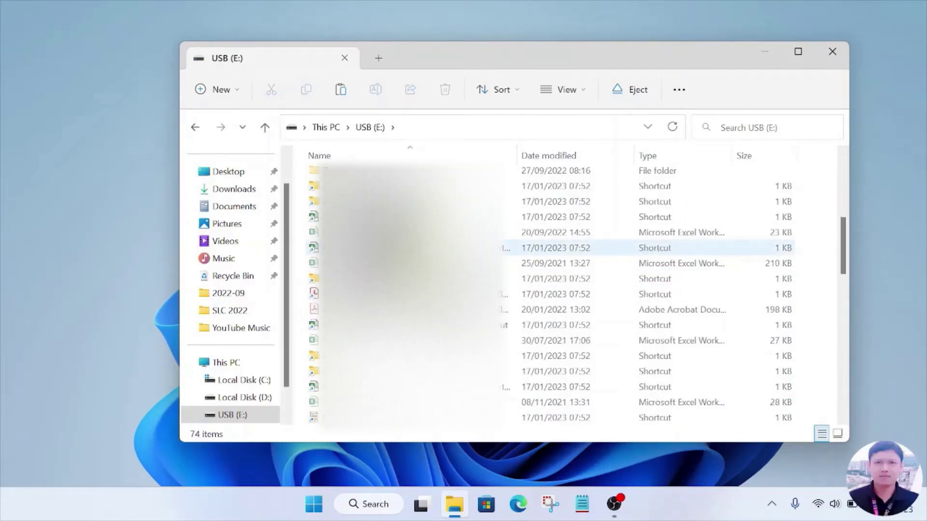
pyautogui.scroll(-2, 512, 271)
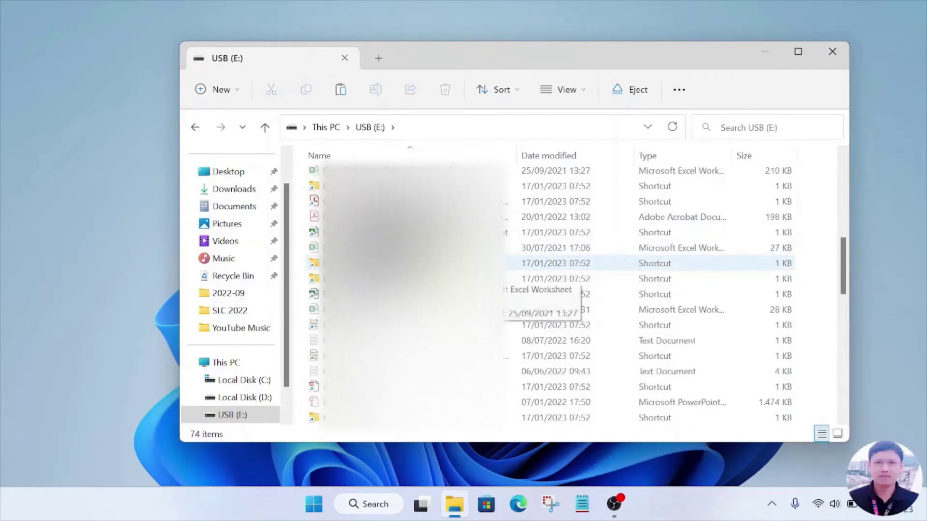
pyautogui.scroll(1, 507, 278)
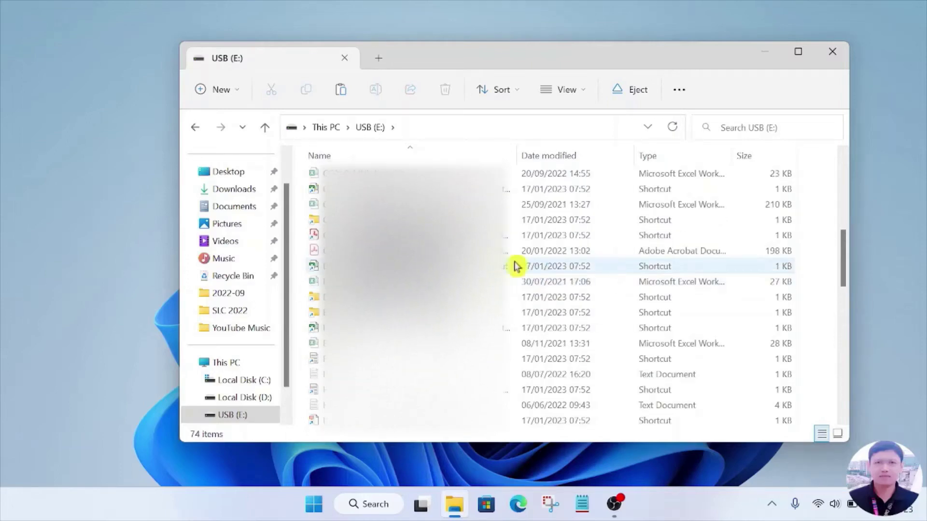
pyautogui.scroll(-2, 716, 256)
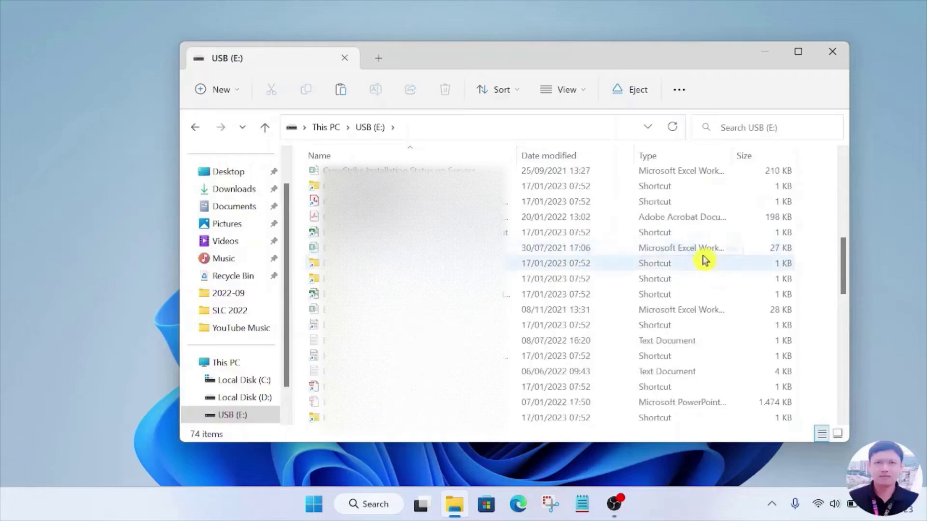
pyautogui.scroll(1, 705, 254)
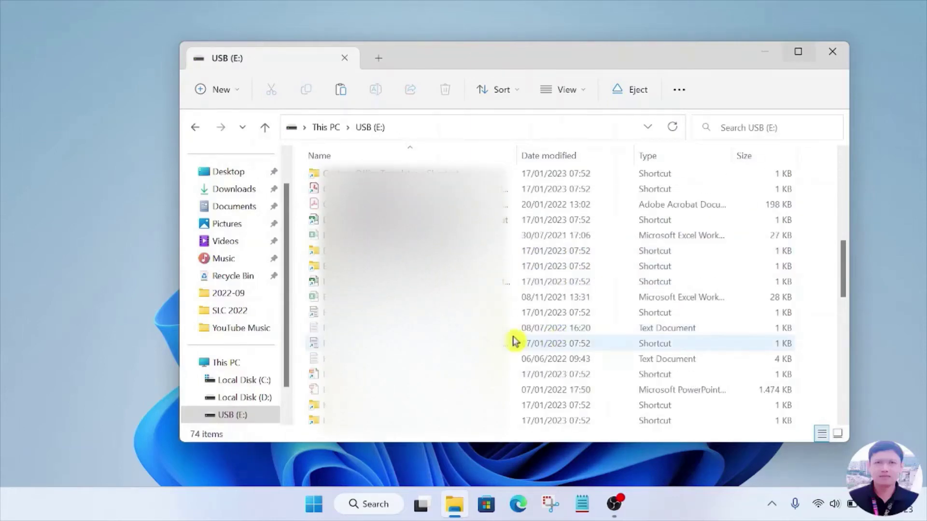
pyautogui.click(680, 91)
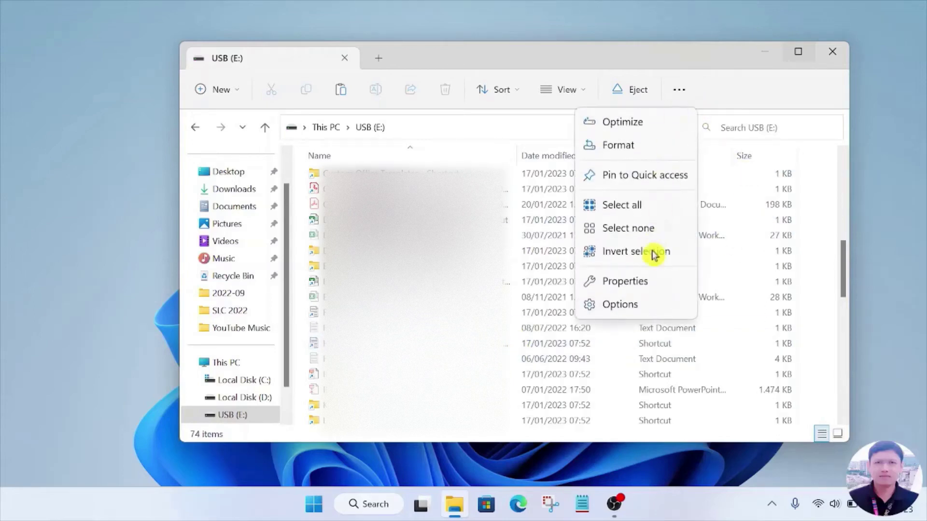
pyautogui.click(641, 305)
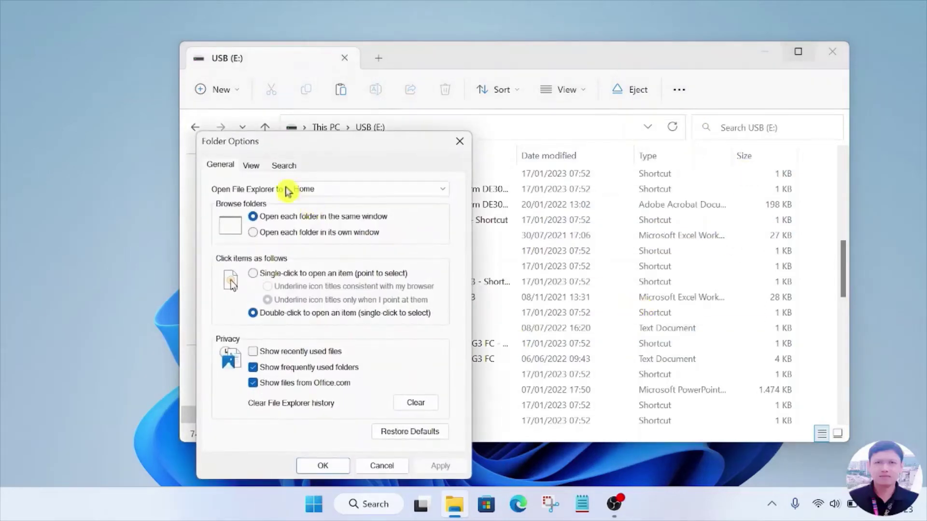
pyautogui.click(252, 170)
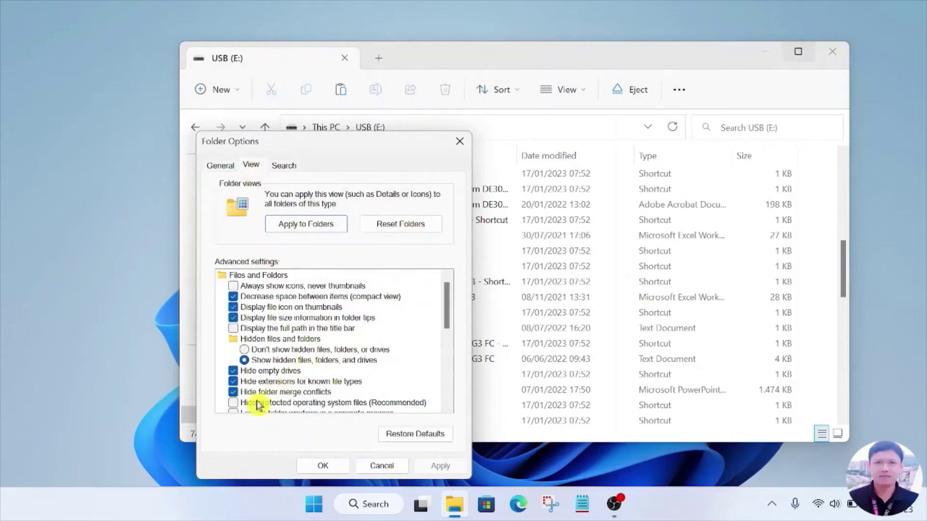
pyautogui.click(232, 403)
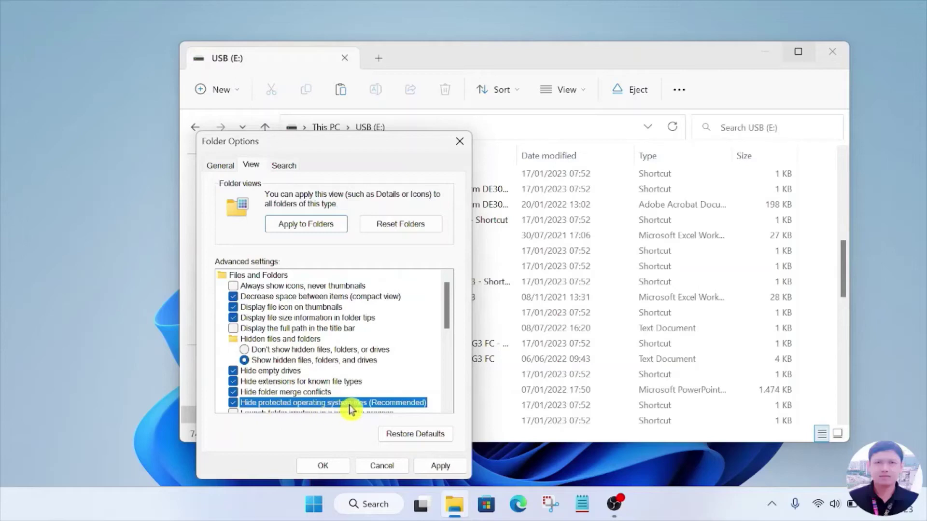
pyautogui.click(441, 468)
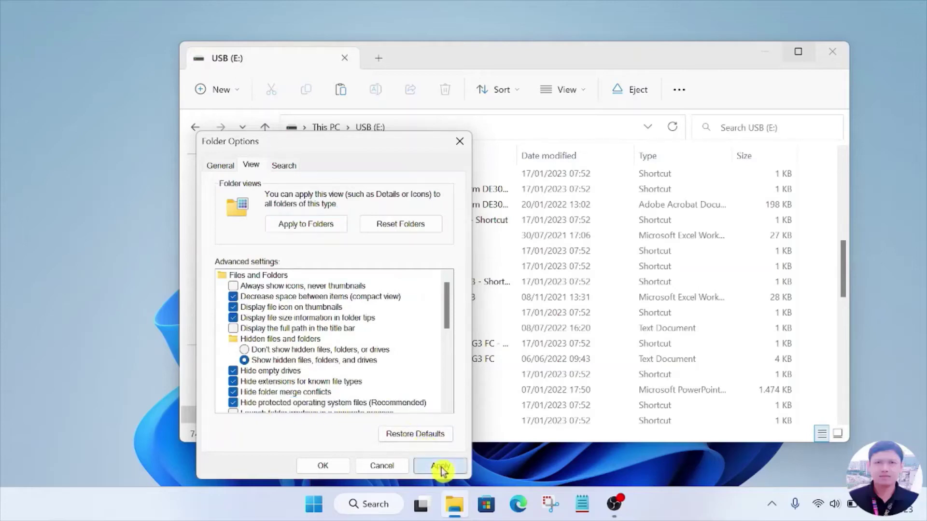
pyautogui.click(325, 467)
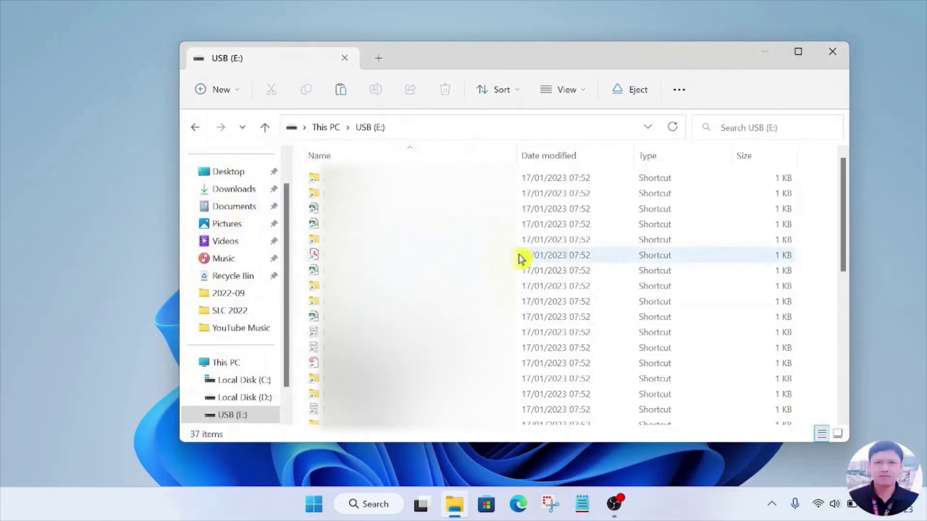
# - Delete all the shortcut items on the USB (E:) drive and confirm the deletion
pyautogui.scroll(-6, 524, 259)
pyautogui.scroll(7, 524, 259)
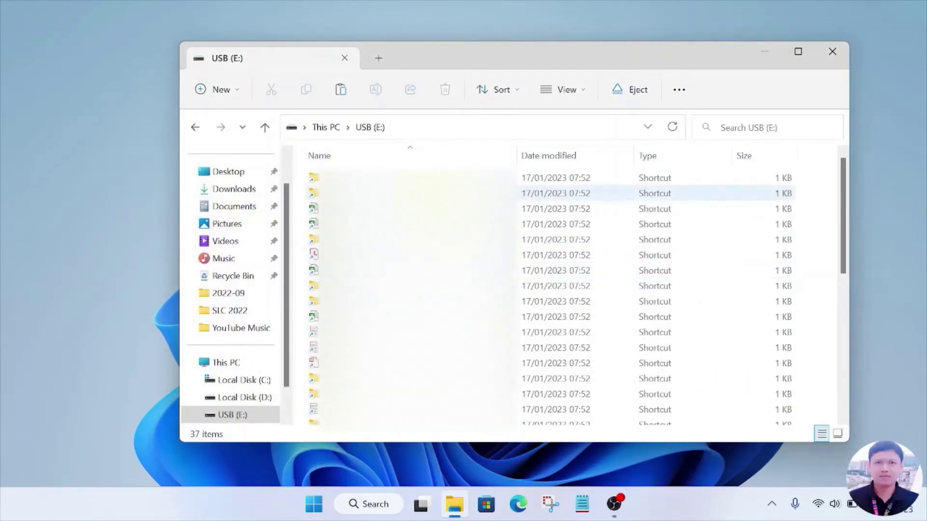
pyautogui.click(432, 178)
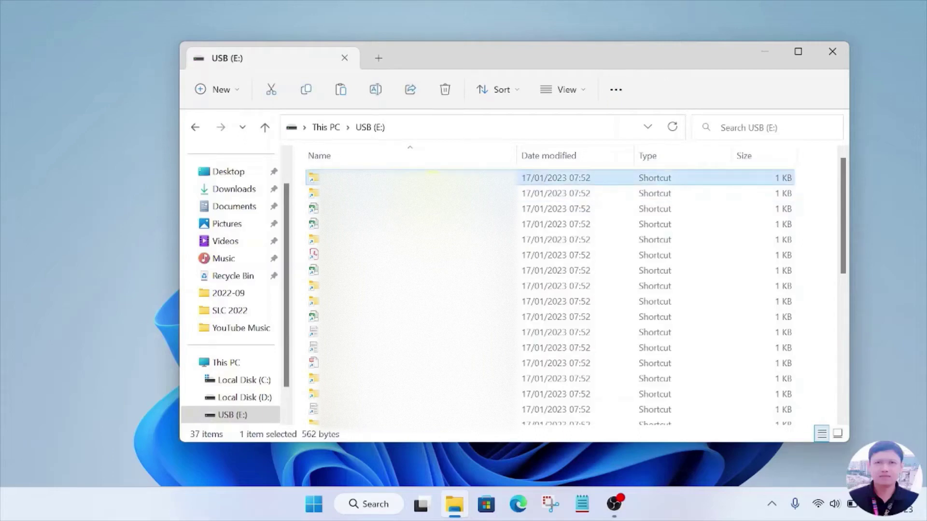
pyautogui.hotkey('ctrl', 'a')
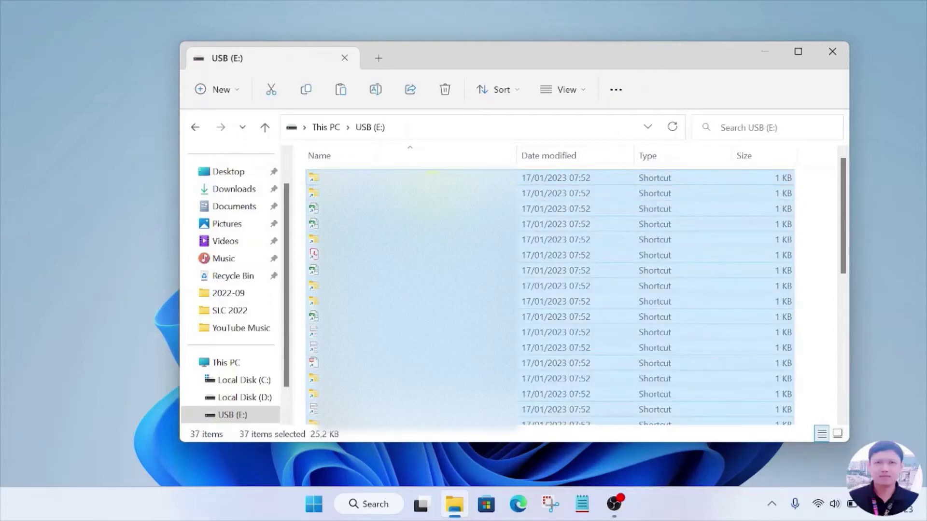
pyautogui.rightClick(432, 172)
pyautogui.click(596, 168)
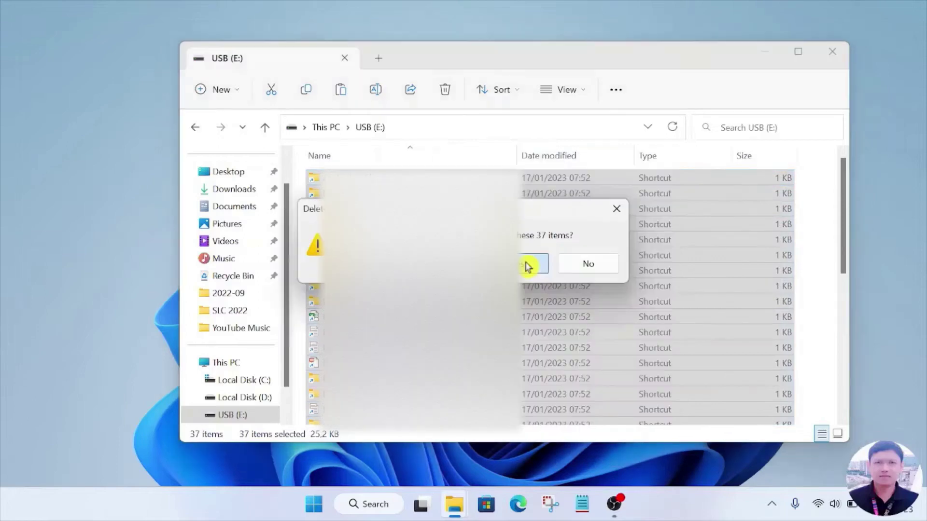
pyautogui.click(528, 265)
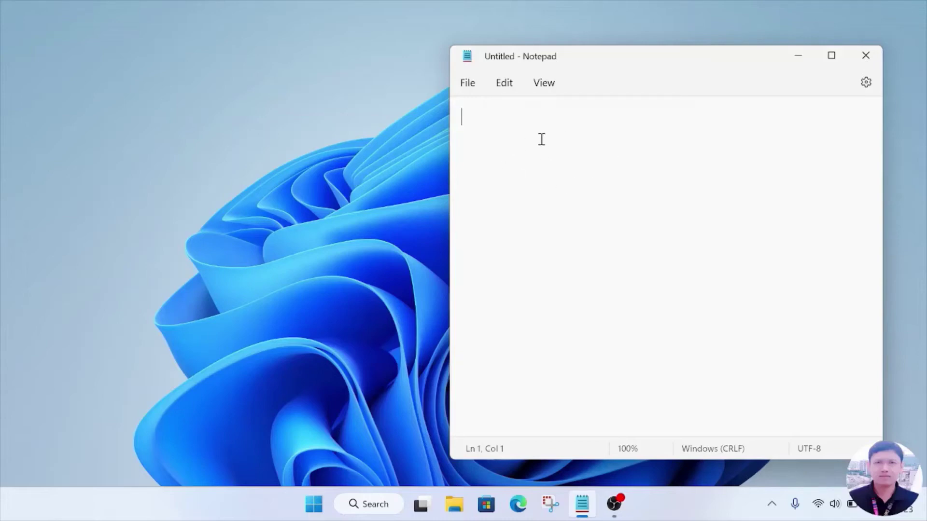
pyautogui.click(409, 370)
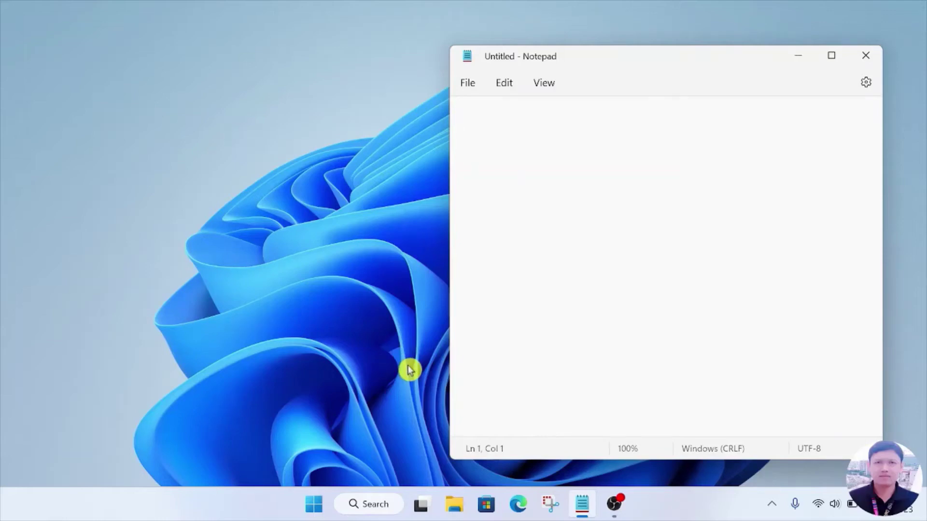
# - Open Command Prompt as administrator, and close it again
pyautogui.click(370, 505)
pyautogui.write('cmd')
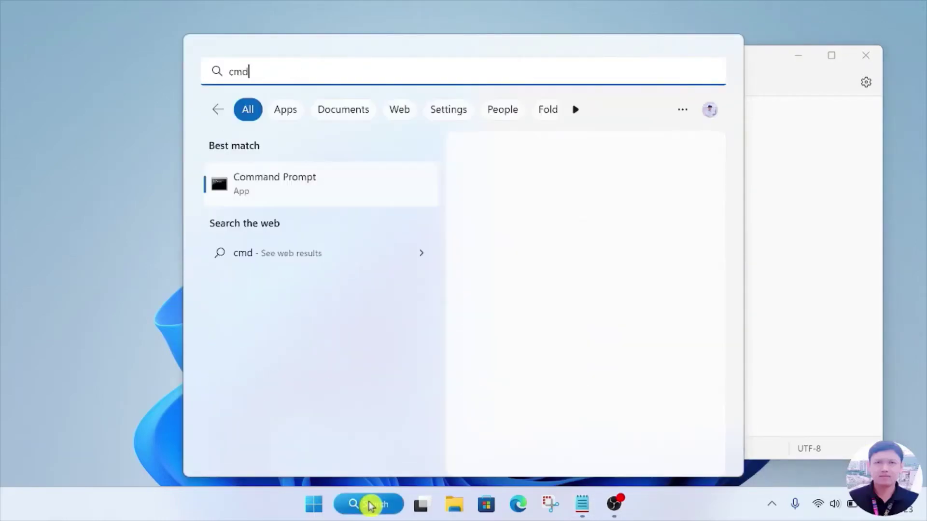
pyautogui.click(290, 193)
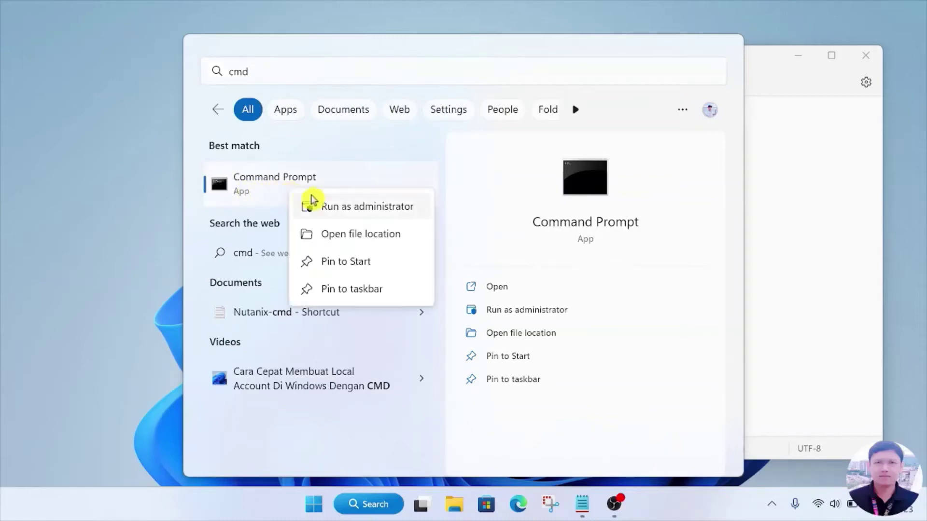
pyautogui.click(347, 209)
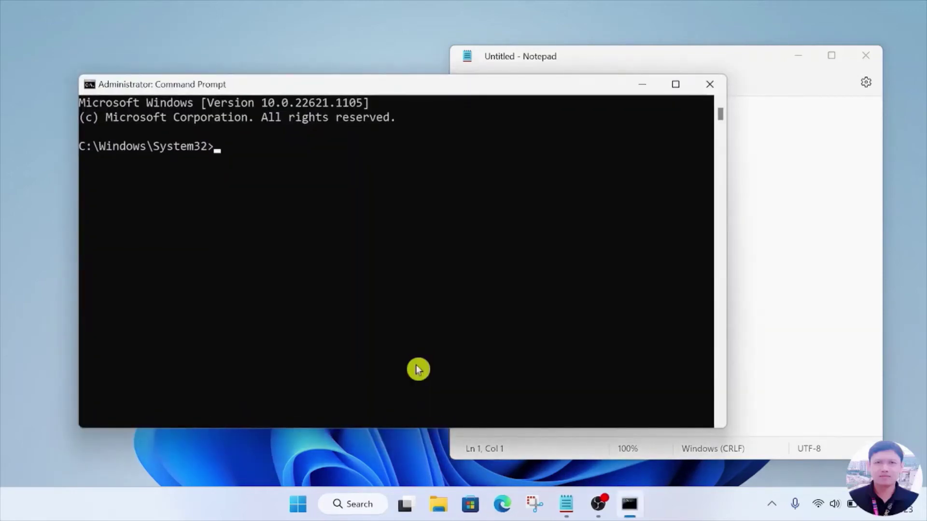
pyautogui.hotkey('alt', 'F4')
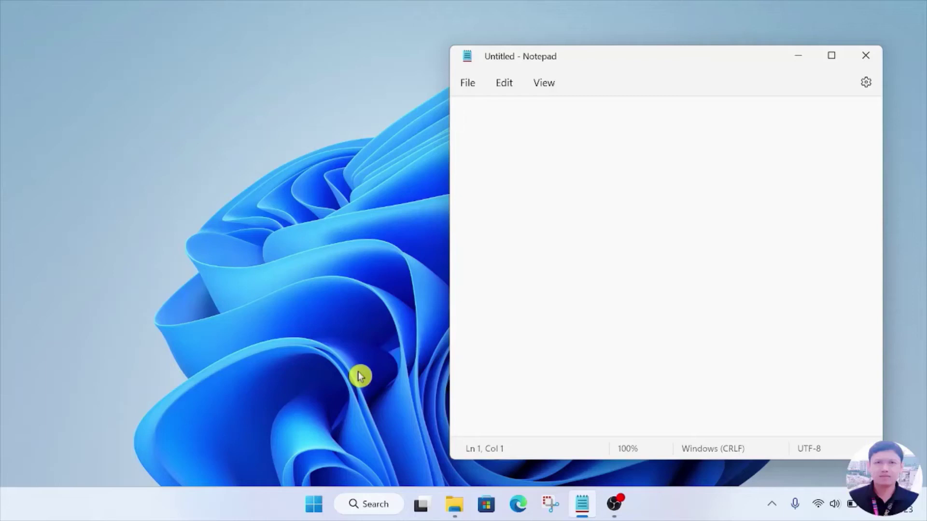
# - Open Windows Terminal with administrator rights
pyautogui.click(314, 506)
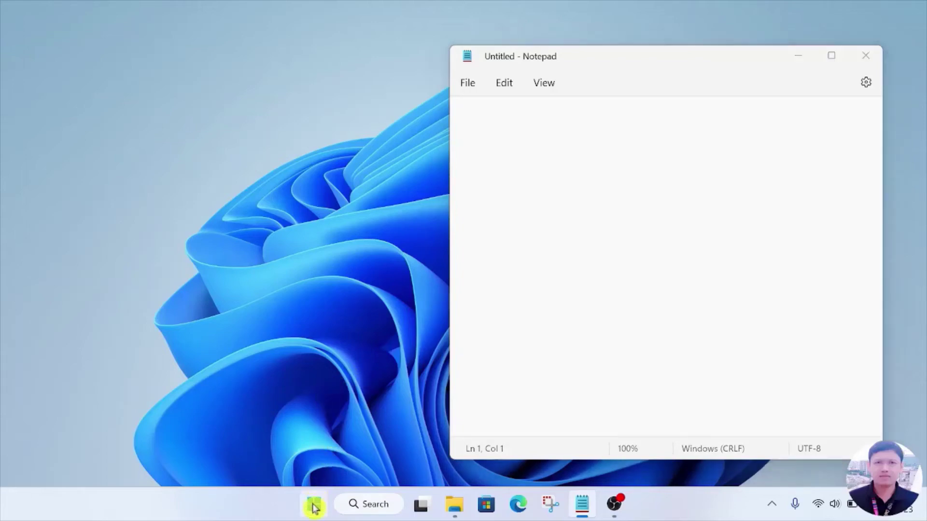
pyautogui.rightClick(314, 507)
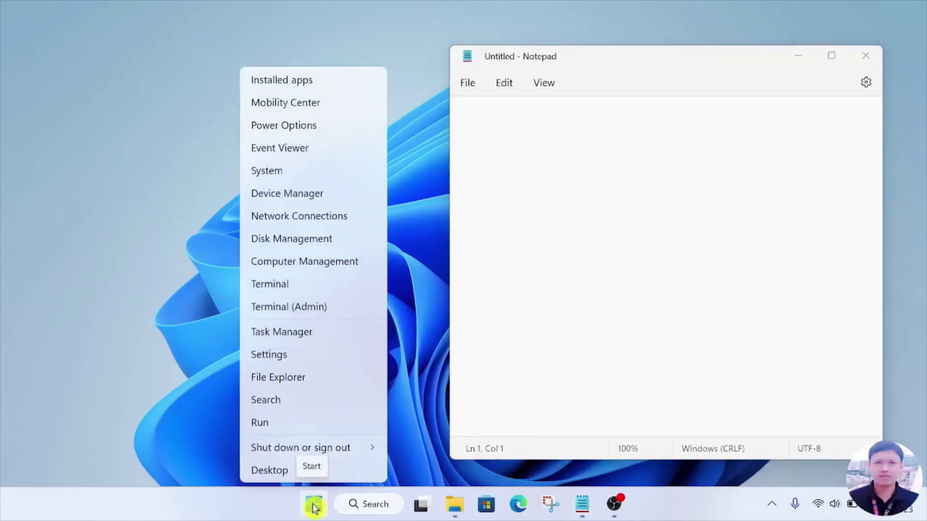
pyautogui.click(337, 309)
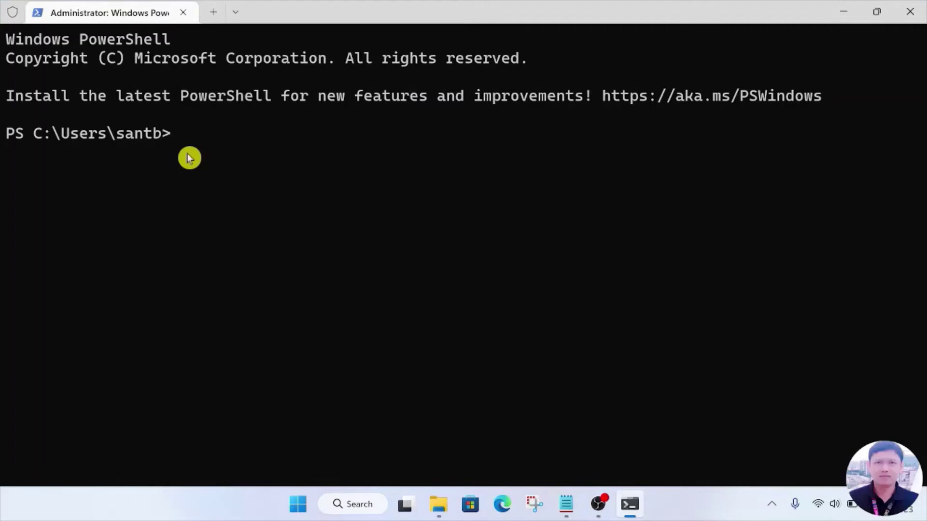
# - Write the command attrib E:\*.* in Notepad, and check the USB drive's letter in File Explorer against it
pyautogui.hotkey('alt', 'Tab')
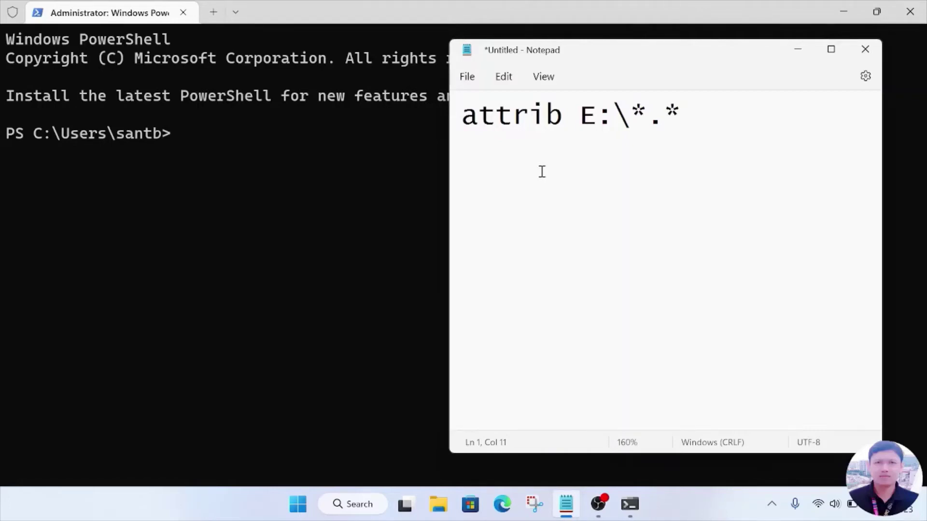
pyautogui.moveTo(463, 115); pyautogui.dragTo(676, 120)
pyautogui.click(605, 156)
pyautogui.moveTo(580, 116); pyautogui.dragTo(610, 122)
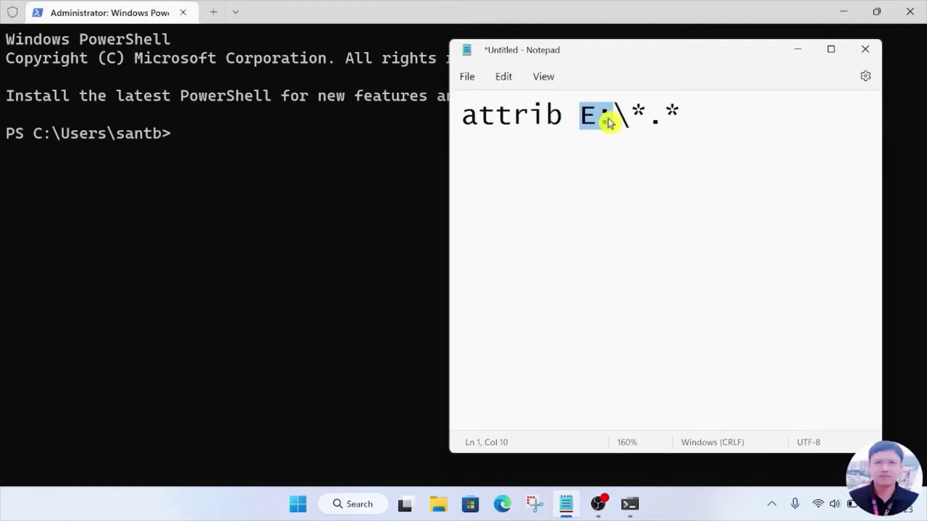
pyautogui.press('super+e')
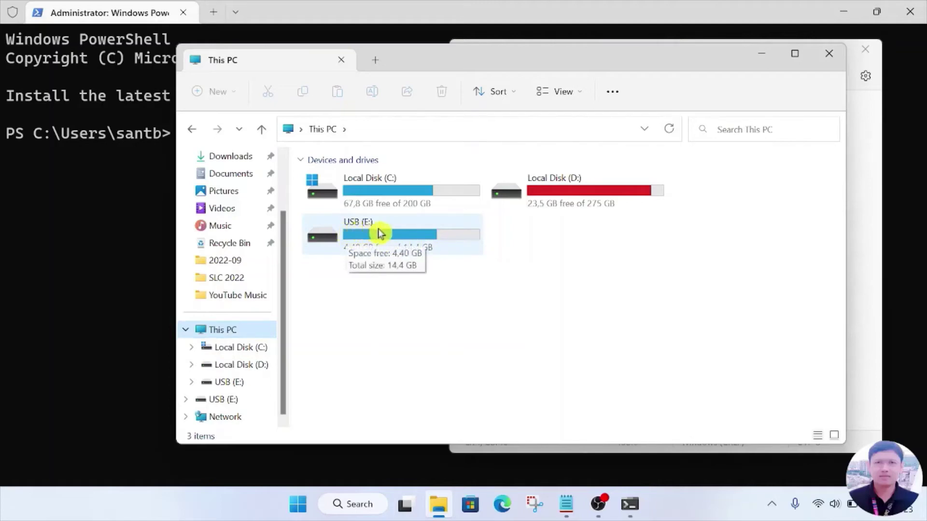
pyautogui.click(566, 504)
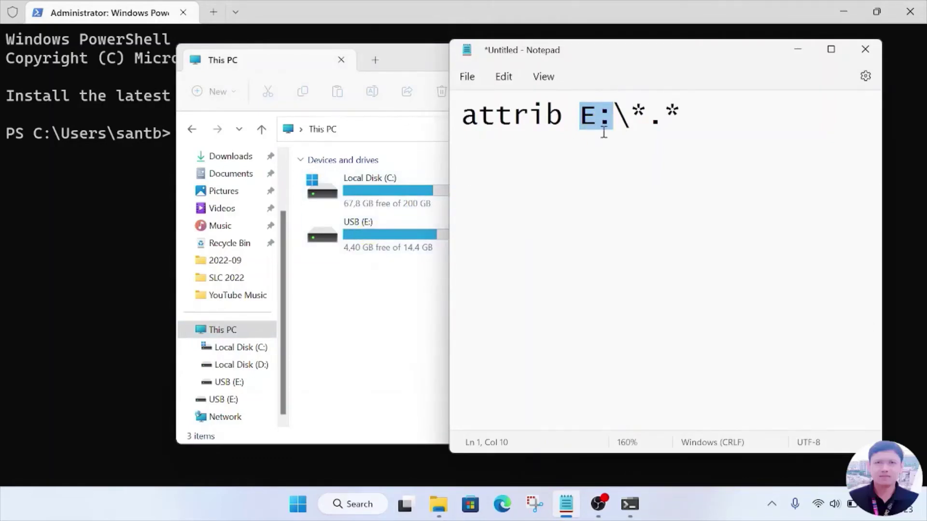
pyautogui.click(683, 116)
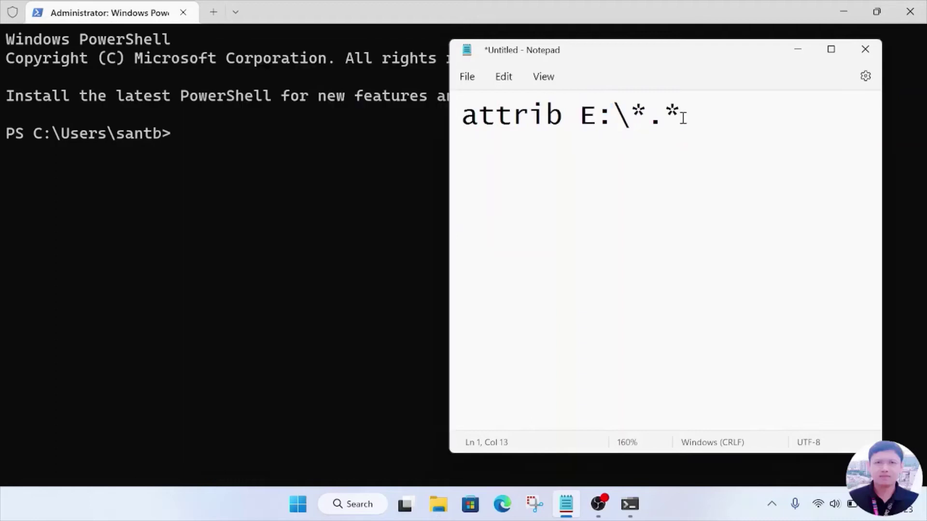
# - Copy attrib E:\*.* from Notepad and run it in the administrator PowerShell terminal to list the USB files' attributes
pyautogui.moveTo(684, 116); pyautogui.dragTo(466, 109)
pyautogui.hotkey('ctrl', 'c')
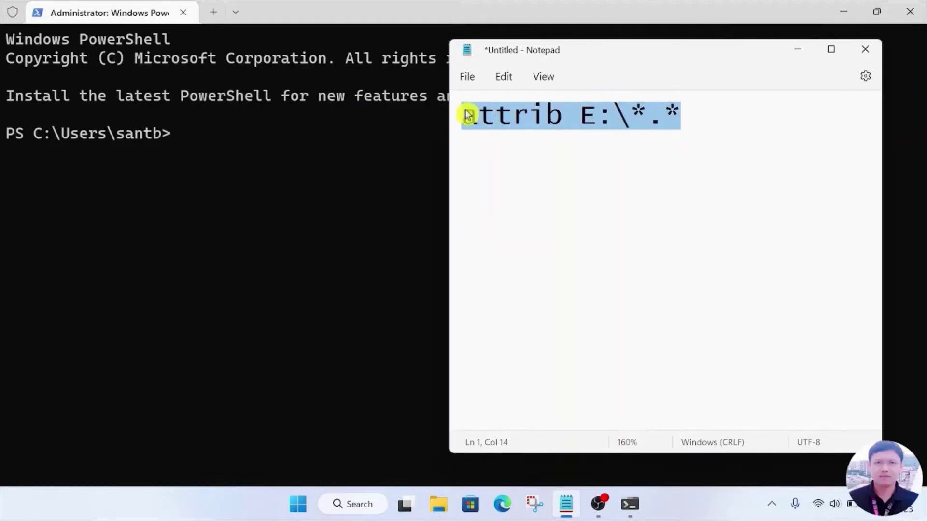
pyautogui.rightClick(521, 116)
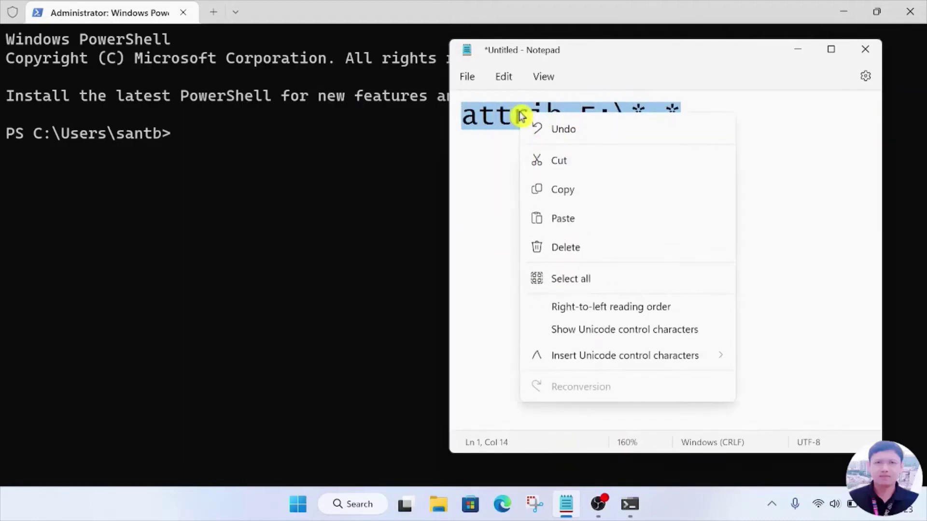
pyautogui.click(564, 190)
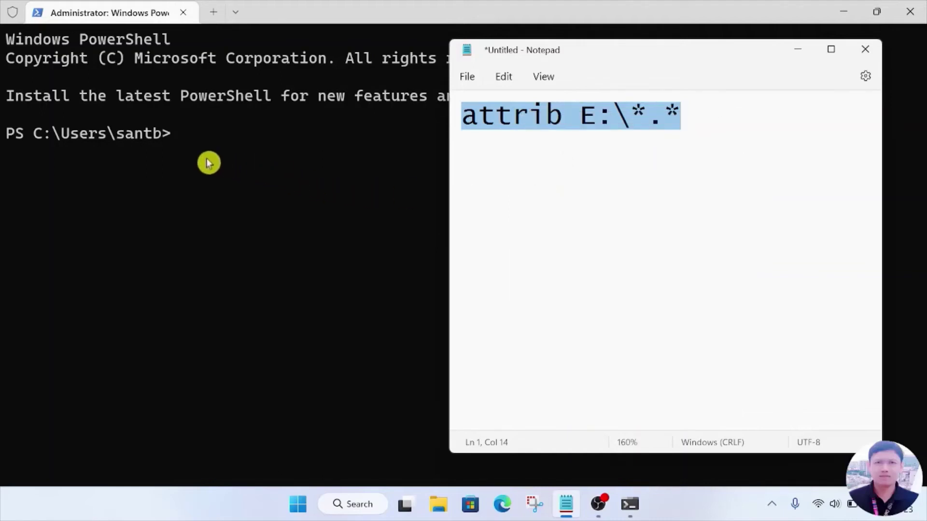
pyautogui.click(189, 145)
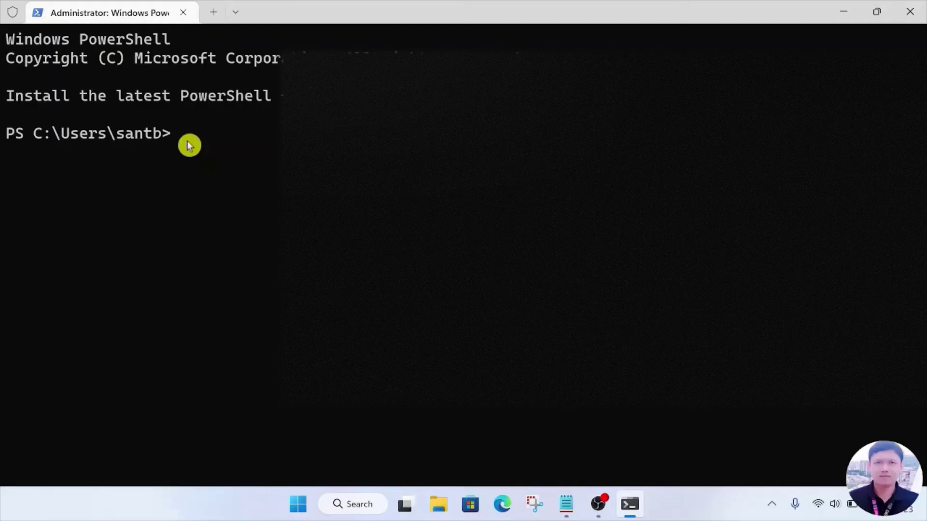
pyautogui.hotkey('ctrl', 'v')
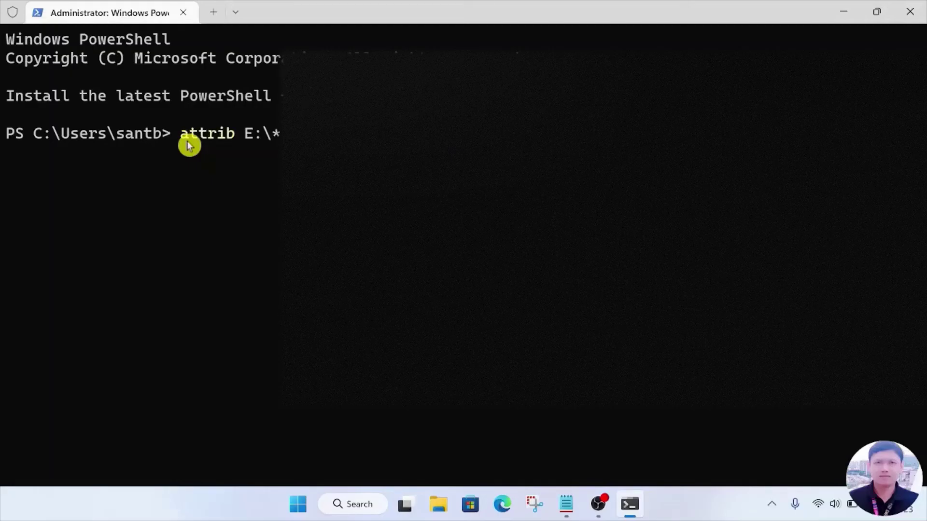
pyautogui.press('Return')
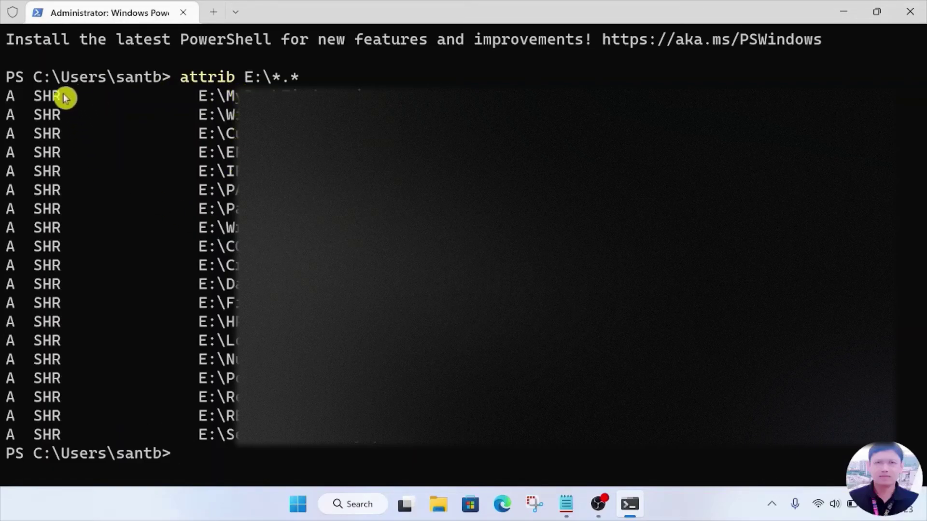
pyautogui.doubleClick(45, 99)
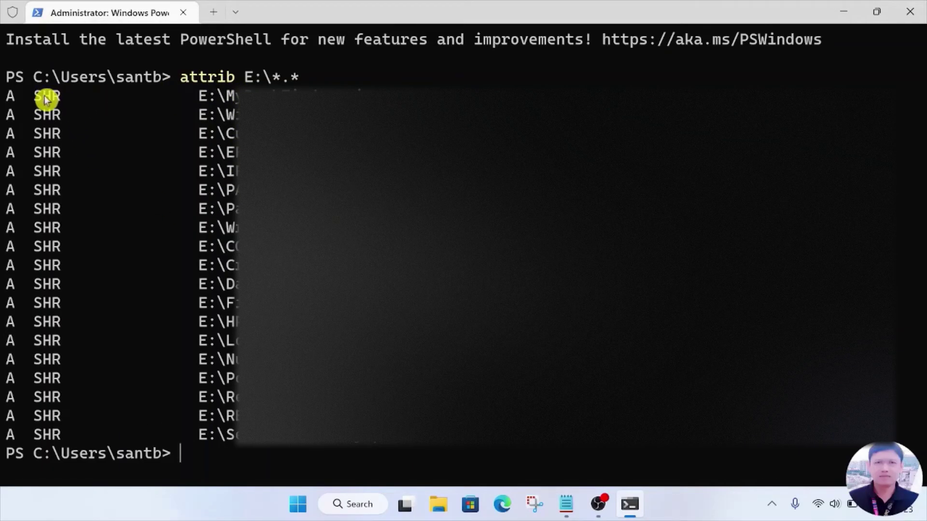